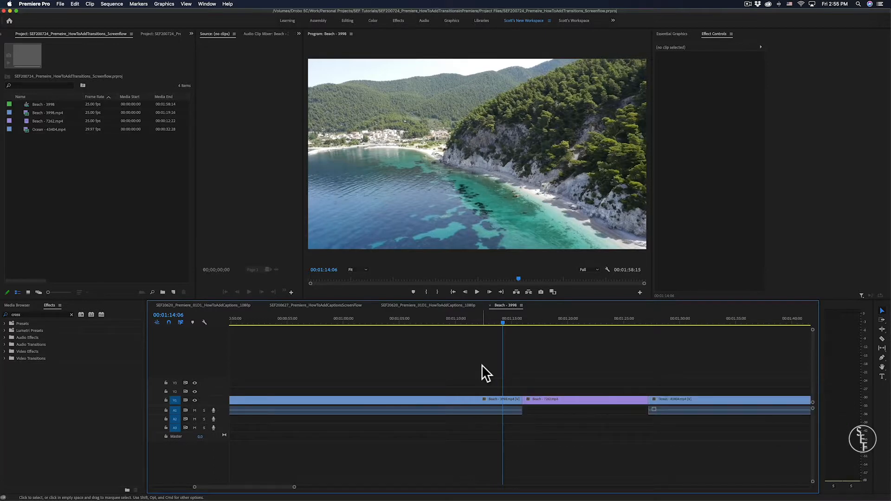
- Search the effects for "video transitions" and select the Video Transitions folder
{"action": "left_click_drag", "start_coordinate": [503, 323], "coordinate": [544, 322]}
{"action": "left_click_drag", "start_coordinate": [550, 362], "coordinate": [513, 413]}
{"action": "left_click", "coordinate": [11, 311]}
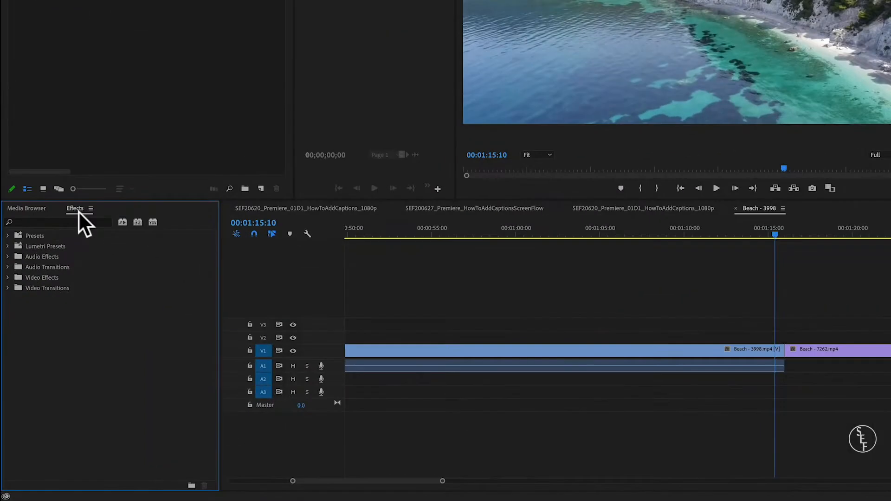
{"action": "type", "text": "video "}
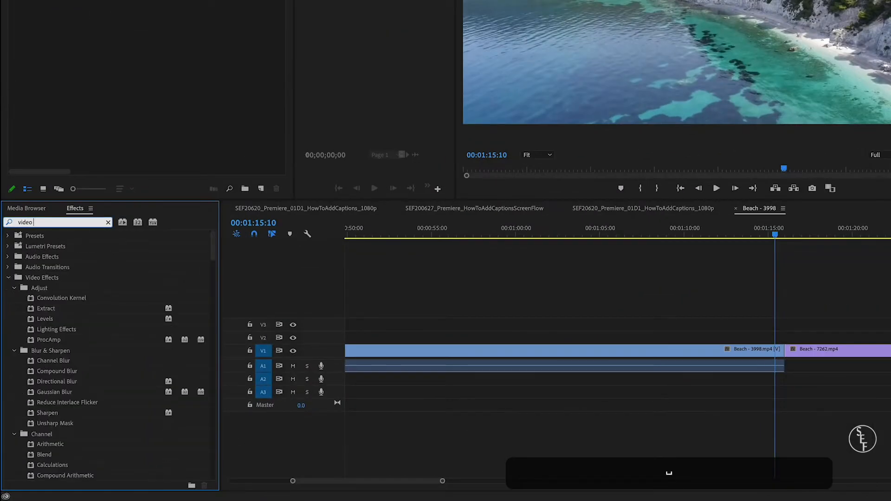
{"action": "type", "text": "transitions"}
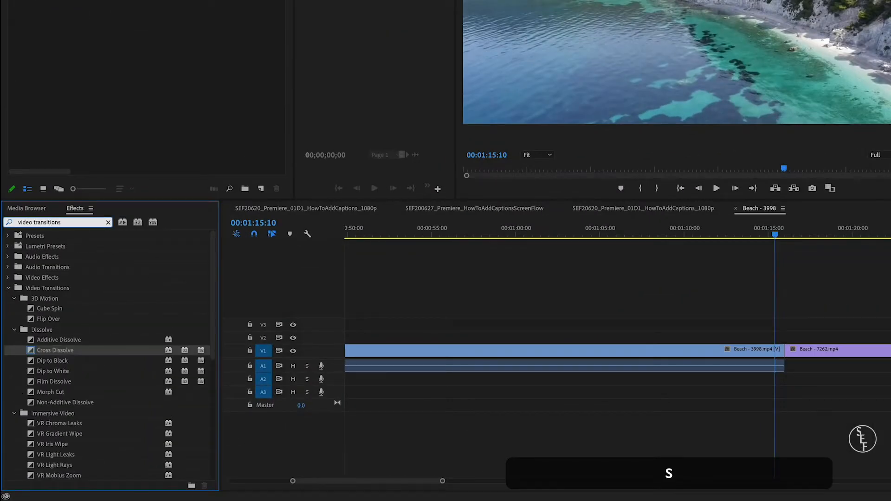
{"action": "left_click", "coordinate": [80, 288]}
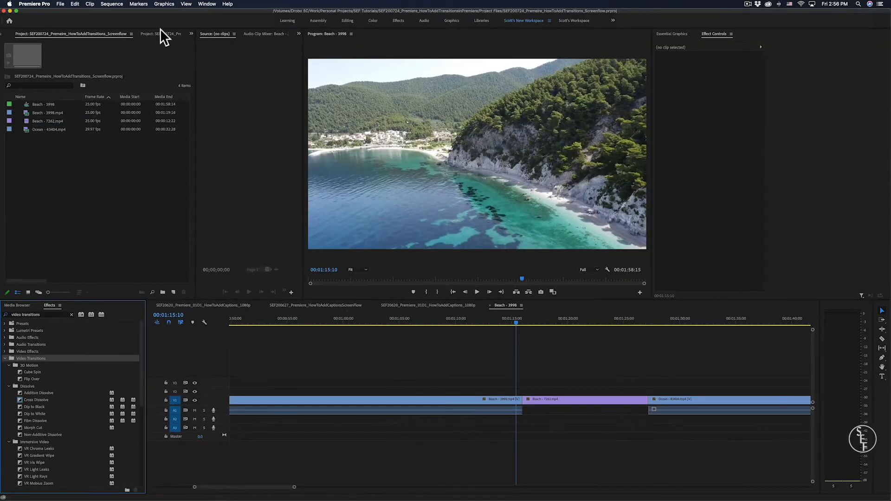
- Make sure the Effects panel is shown and look through the video transition categories from 3D Motion to Zoom
{"action": "left_click", "coordinate": [202, 4]}
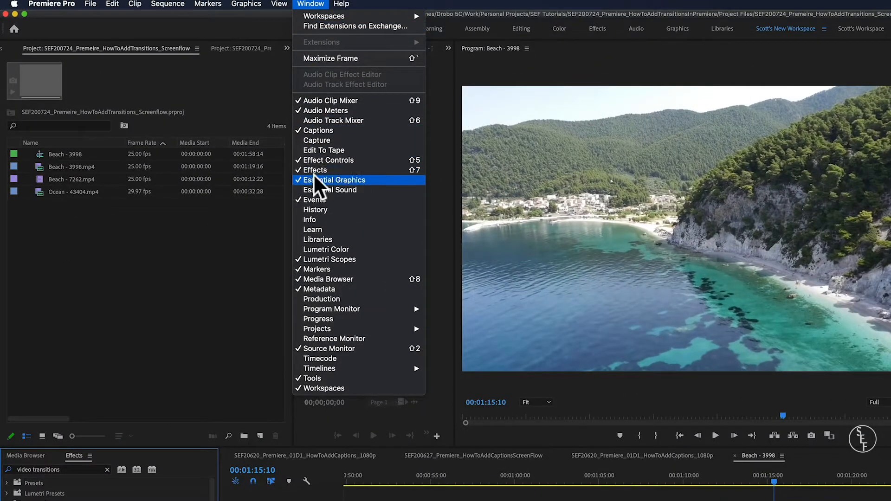
{"action": "left_click", "coordinate": [325, 171]}
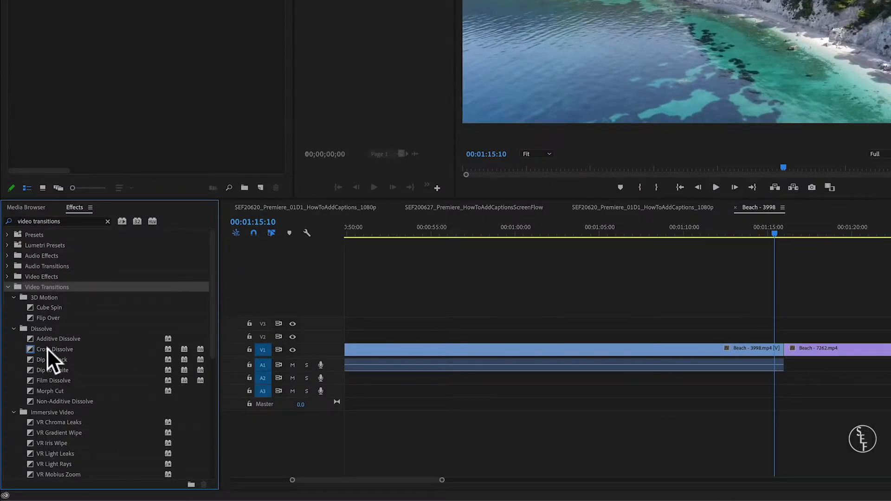
{"action": "scroll", "coordinate": [46, 347], "scroll_direction": "down", "scroll_amount": 1}
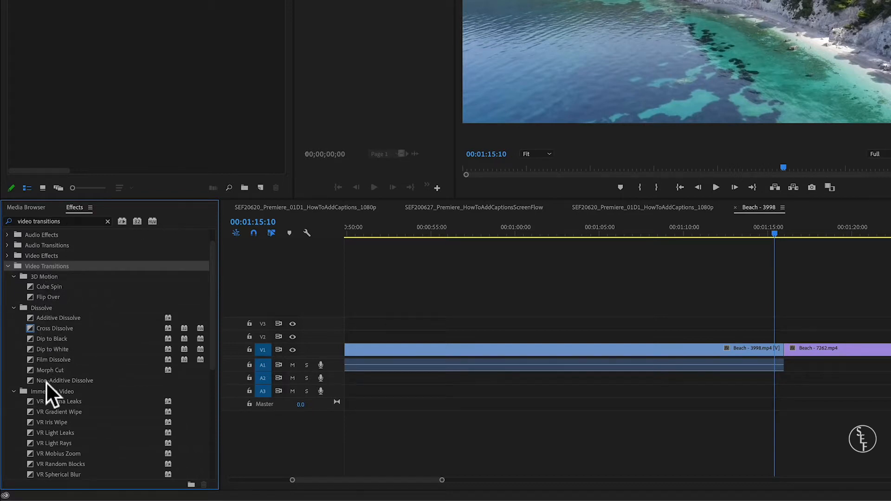
{"action": "scroll", "coordinate": [46, 383], "scroll_direction": "down", "scroll_amount": 3}
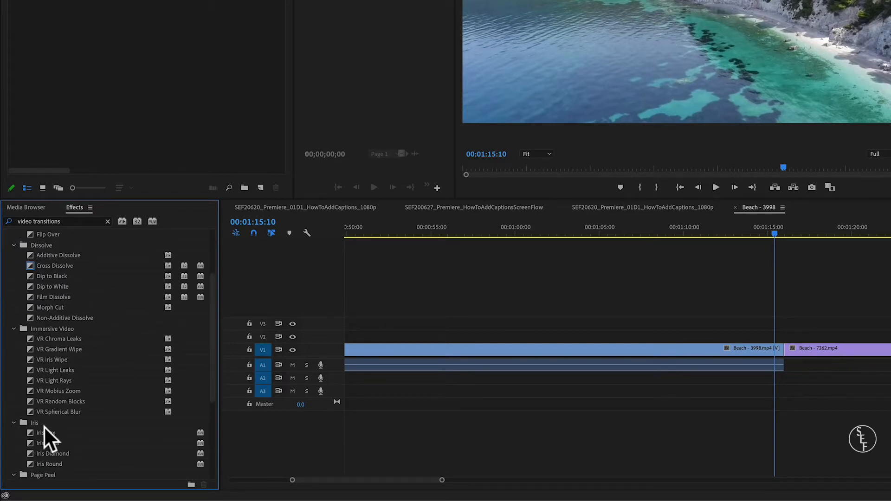
{"action": "scroll", "coordinate": [44, 427], "scroll_direction": "down", "scroll_amount": 5}
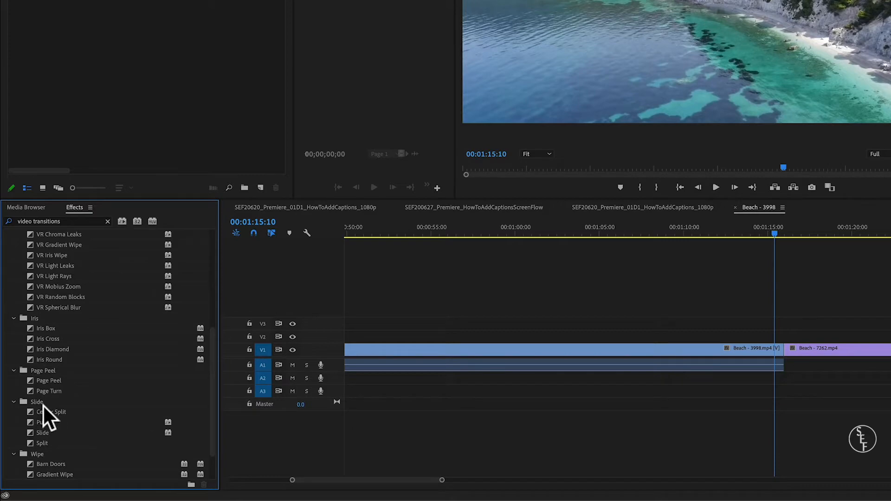
{"action": "scroll", "coordinate": [40, 405], "scroll_direction": "down", "scroll_amount": 2}
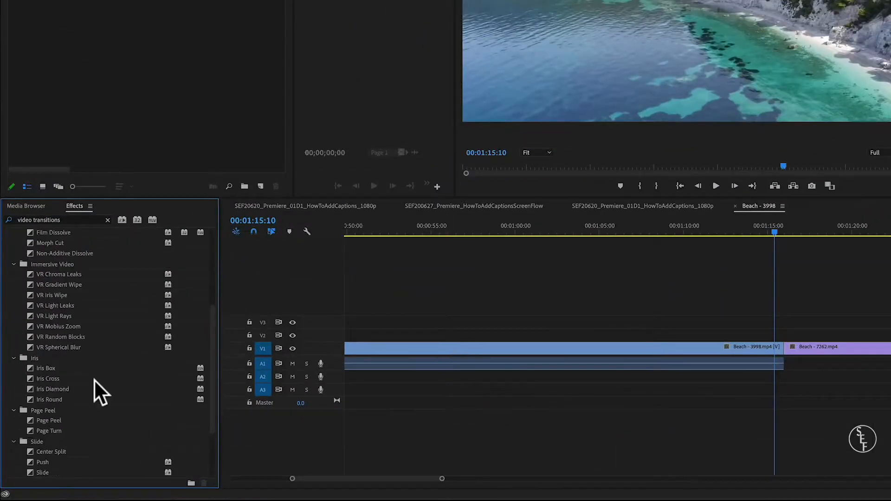
{"action": "scroll", "coordinate": [63, 420], "scroll_direction": "up", "scroll_amount": 5}
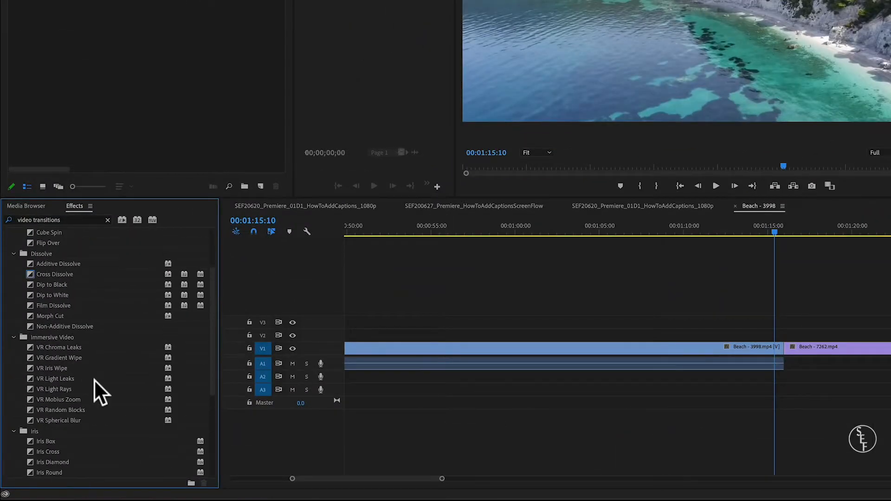
{"action": "scroll", "coordinate": [94, 379], "scroll_direction": "up", "scroll_amount": 2}
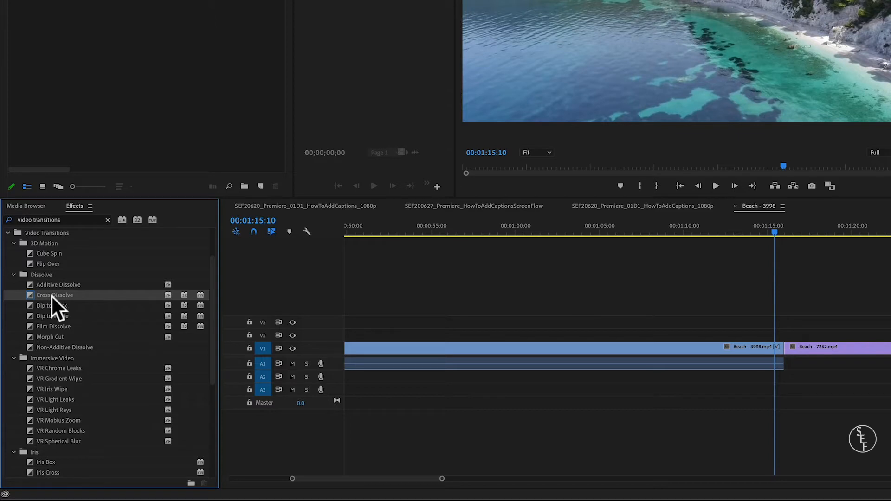
- Apply Cross Dissolve to the cuts on both sides of the Beach - 7262 clip and play the transitions back
{"action": "left_click_drag", "start_coordinate": [51, 295], "coordinate": [786, 356]}
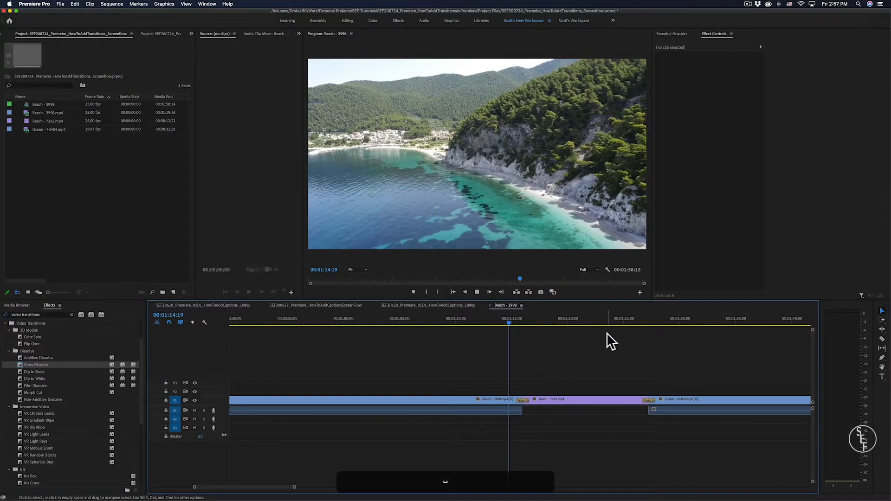
{"action": "key", "text": "space"}
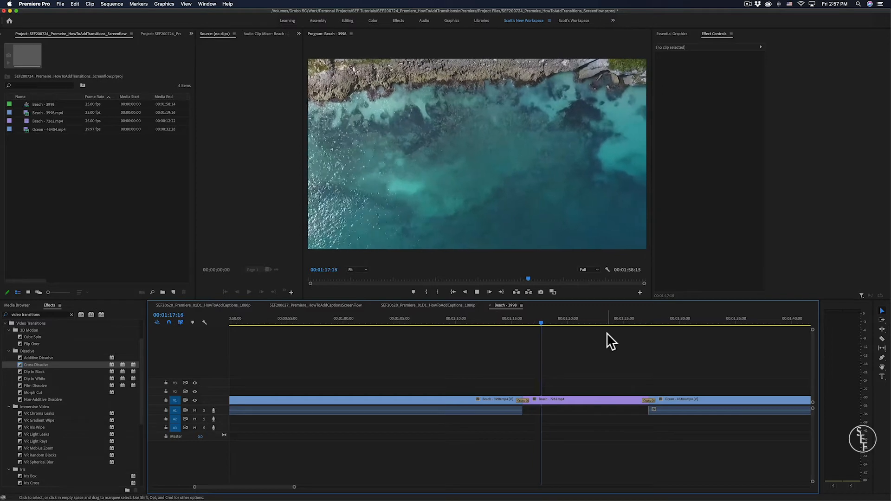
{"action": "left_click_drag", "start_coordinate": [622, 321], "coordinate": [634, 322]}
{"action": "key", "text": "space"}
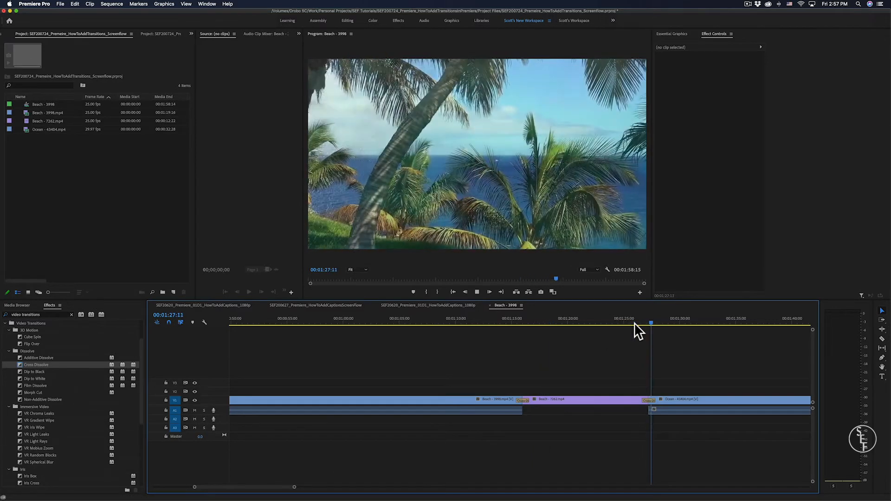
{"action": "key", "text": "space"}
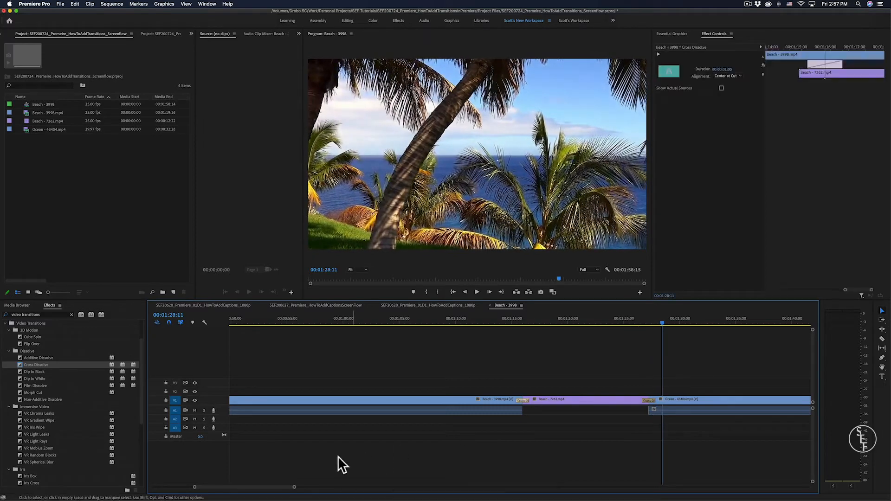
- Lengthen the Cross Dissolve at the first cut to about 1 second 19 frames and play it back
{"action": "left_click_drag", "start_coordinate": [295, 488], "coordinate": [257, 485]}
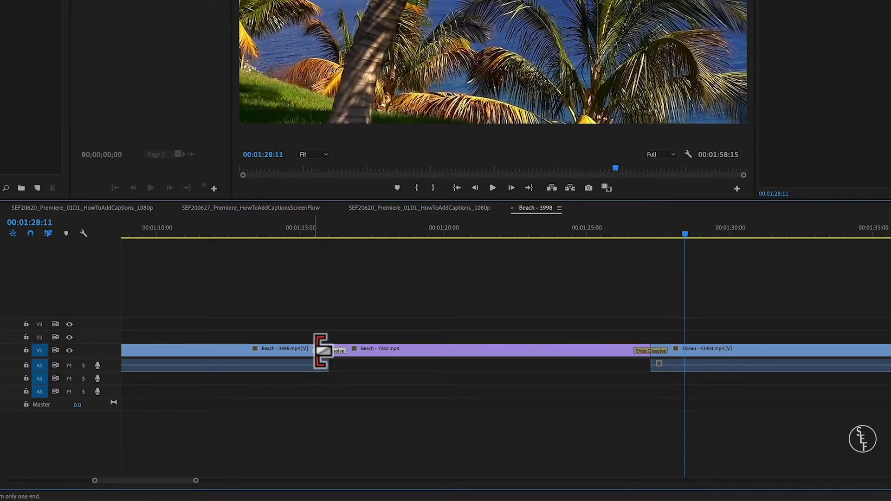
{"action": "left_click_drag", "start_coordinate": [320, 352], "coordinate": [290, 353]}
{"action": "left_click", "coordinate": [282, 228]}
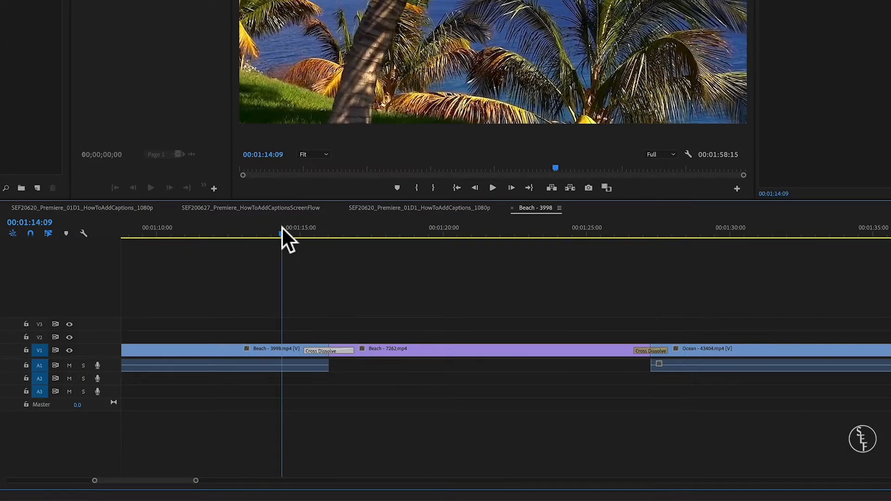
{"action": "key", "text": "space"}
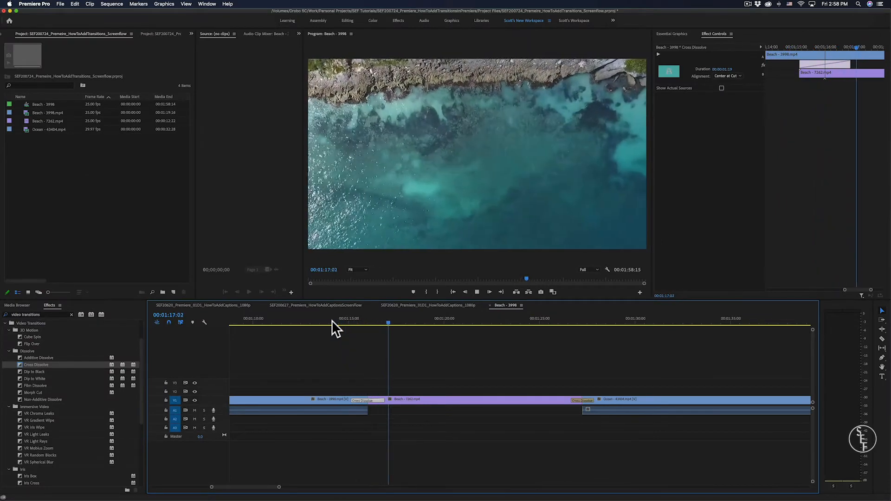
{"action": "key", "text": "space"}
- Shorten the Cross Dissolve between Beach - 3998 and Beach - 7262 and play it back
{"action": "left_click_drag", "start_coordinate": [351, 401], "coordinate": [362, 400]}
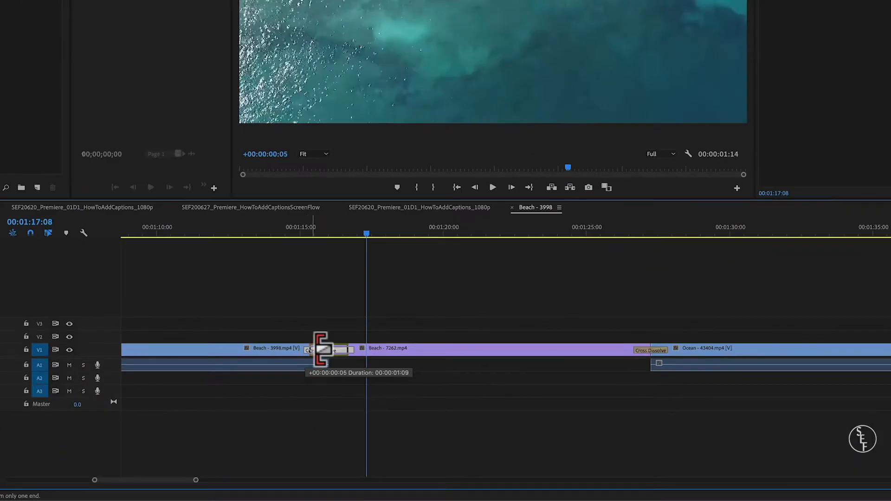
{"action": "left_click_drag", "start_coordinate": [320, 349], "coordinate": [332, 349]}
{"action": "left_click", "coordinate": [284, 224]}
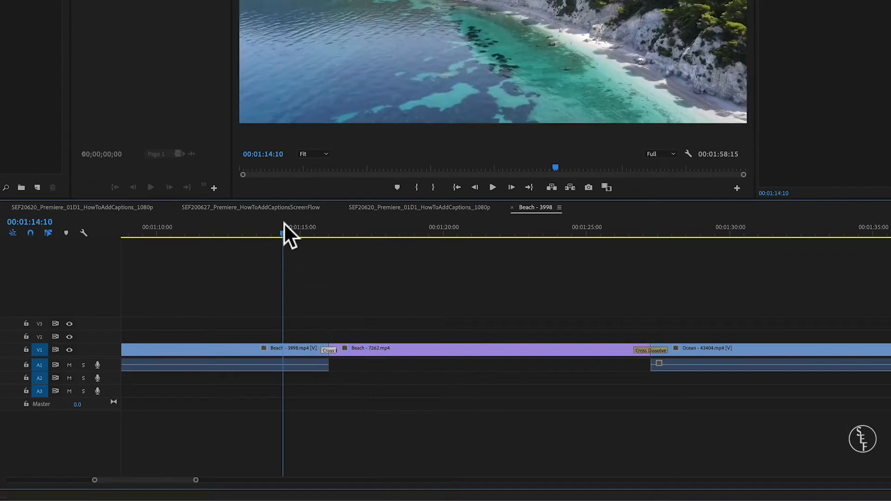
{"action": "key", "text": "space"}
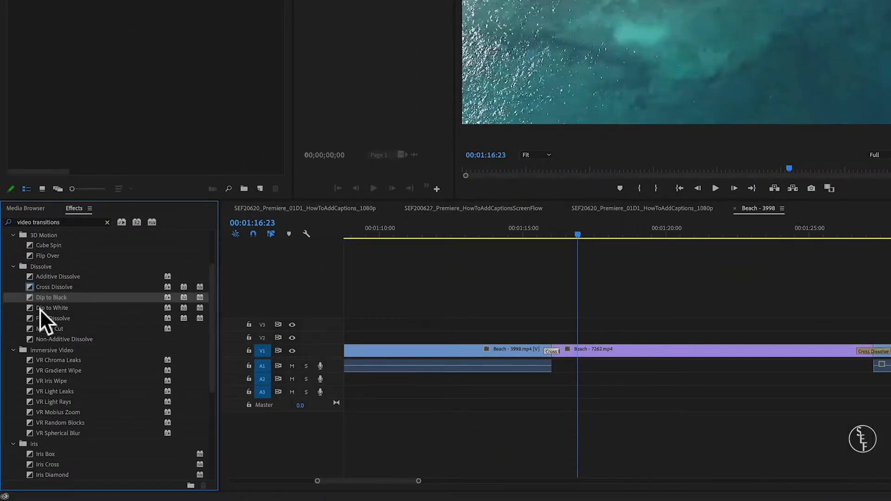
- Replace the first Cross Dissolve with Dip to Black and the second with Dip to White
{"action": "left_click", "coordinate": [41, 309]}
{"action": "left_click_drag", "start_coordinate": [44, 299], "coordinate": [562, 358]}
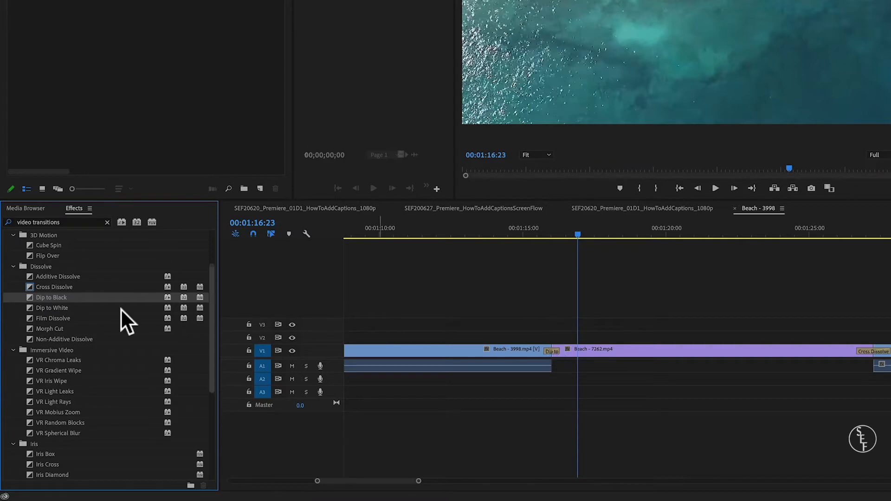
{"action": "left_click", "coordinate": [57, 308]}
{"action": "left_click_drag", "start_coordinate": [56, 308], "coordinate": [874, 354]}
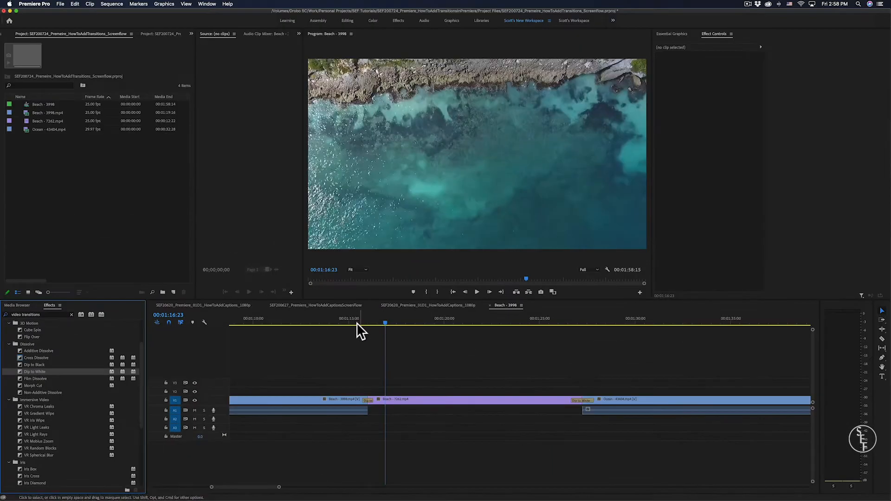
{"action": "left_click_drag", "start_coordinate": [355, 322], "coordinate": [347, 324]}
{"action": "key", "text": "space"}
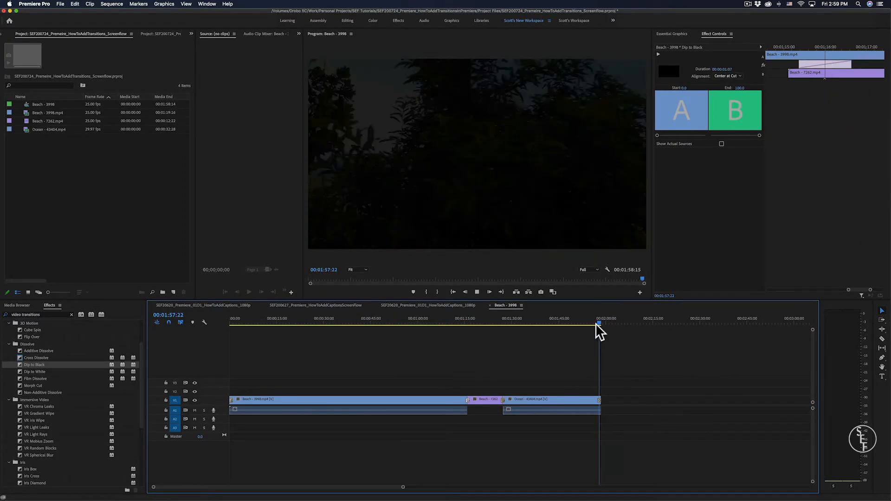
- Lengthen the Dip to Black at the end of the Ocean - 43404 clip to about 4 seconds 17 frames and play it back
{"action": "left_click_drag", "start_coordinate": [403, 487], "coordinate": [331, 474]}
{"action": "left_click_drag", "start_coordinate": [513, 402], "coordinate": [478, 401]}
{"action": "left_click", "coordinate": [453, 320]}
{"action": "key", "text": "space"}
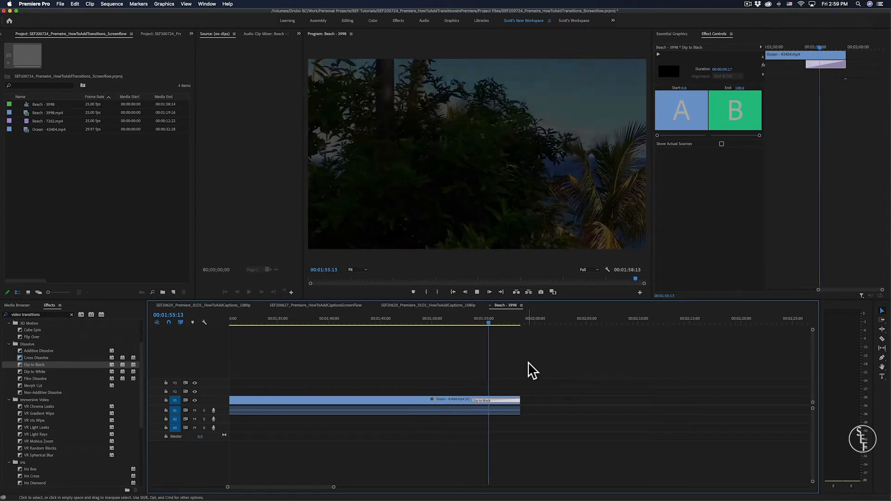
{"action": "key", "text": "space"}
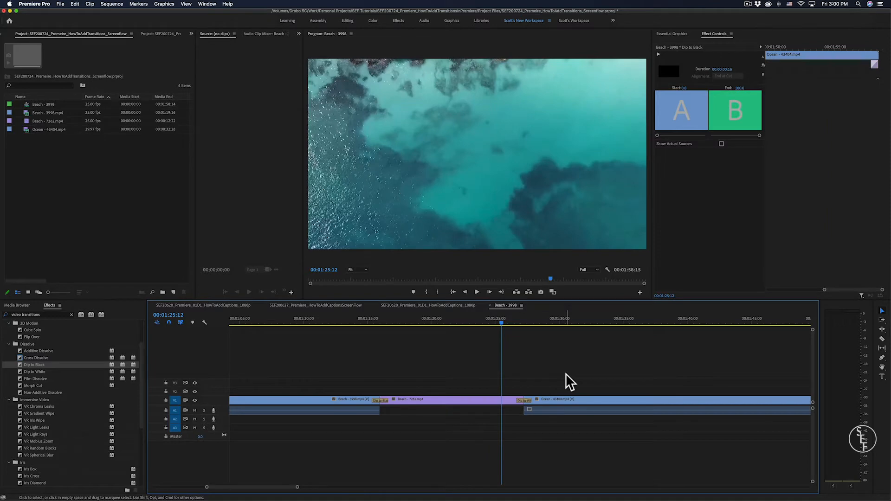
- Shorten the Dip to White between Beach - 7262 and Ocean - 43404 to 14 frames and preview it
{"action": "key", "text": "space"}
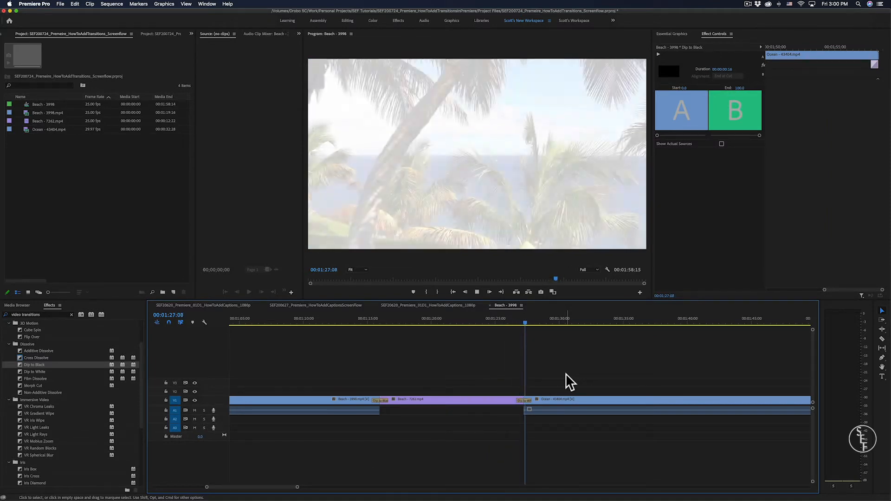
{"action": "key", "text": "space"}
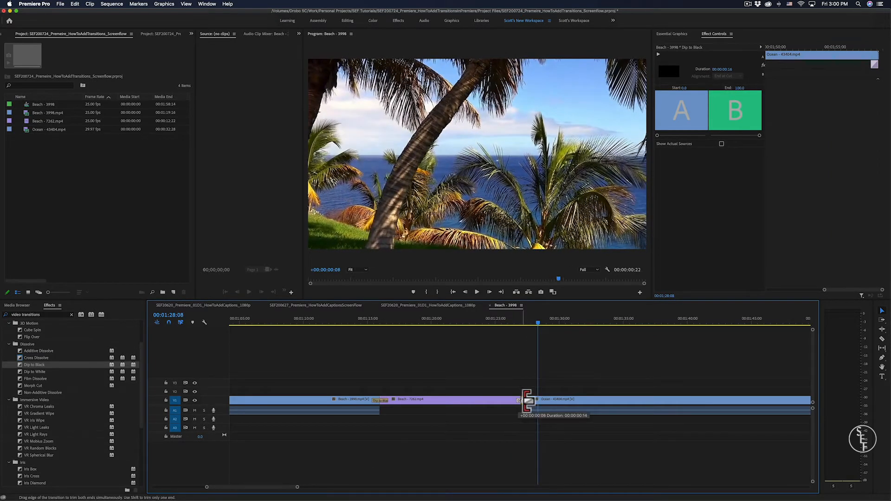
{"action": "left_click", "coordinate": [525, 401]}
{"action": "left_click", "coordinate": [516, 320]}
{"action": "key", "text": "space"}
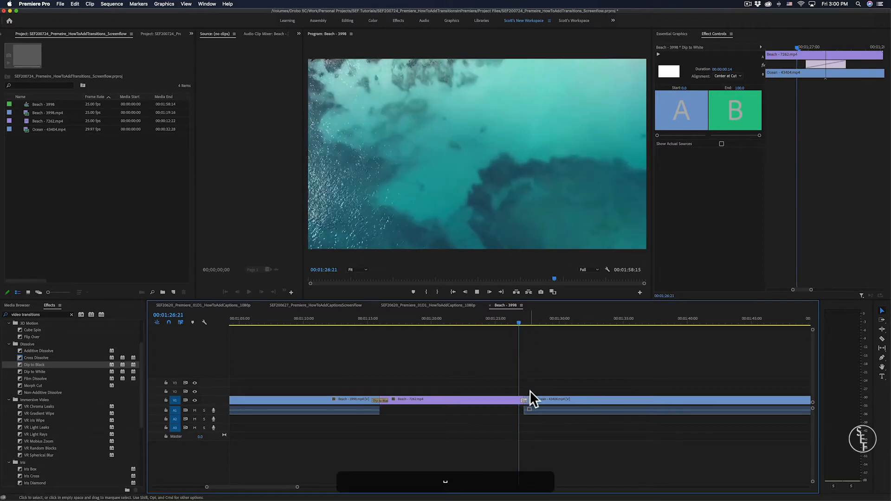
{"action": "key", "text": "space"}
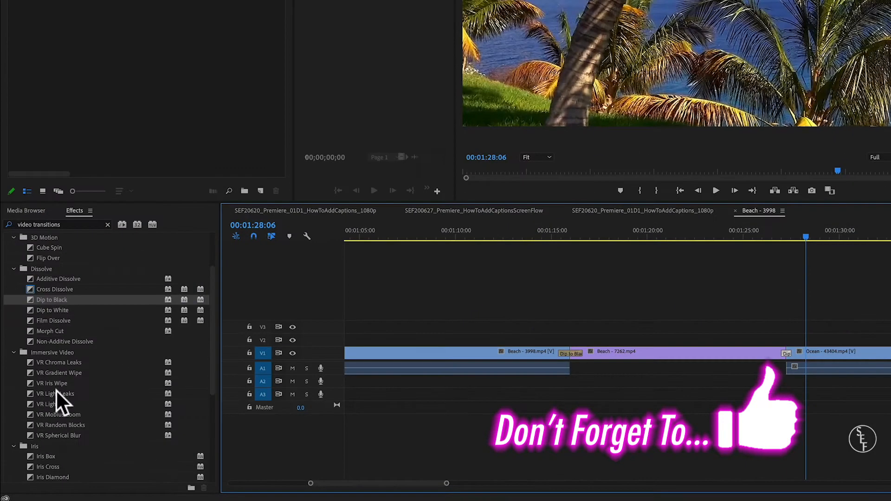
- Replace the transitions at both cuts with VR Light Leaks and lengthen the second one to 1 second 7 frames
{"action": "left_click_drag", "start_coordinate": [42, 428], "coordinate": [391, 393]}
{"action": "left_click_drag", "start_coordinate": [589, 346], "coordinate": [586, 352]}
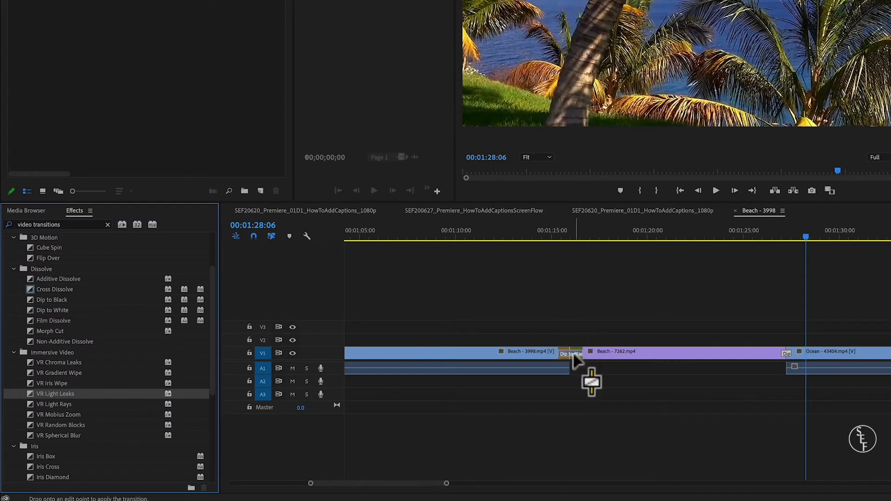
{"action": "left_click_drag", "start_coordinate": [59, 394], "coordinate": [789, 355]}
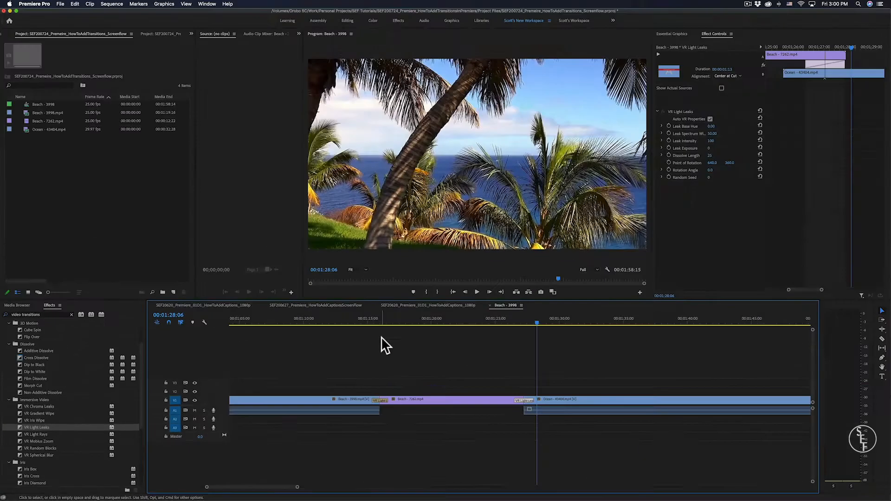
- Play back the VR Light Leaks transitions at both cuts
{"action": "key", "text": "space"}
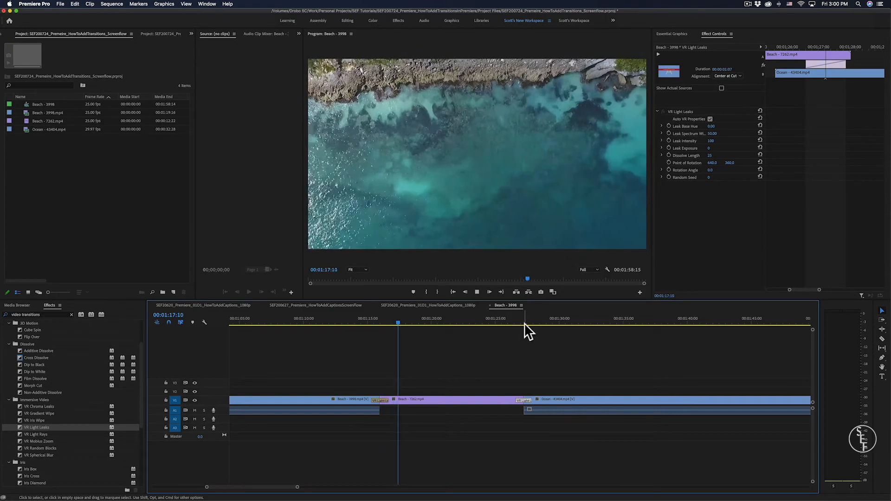
{"action": "key", "text": "space"}
{"action": "left_click", "coordinate": [511, 320]}
{"action": "key", "text": "space"}
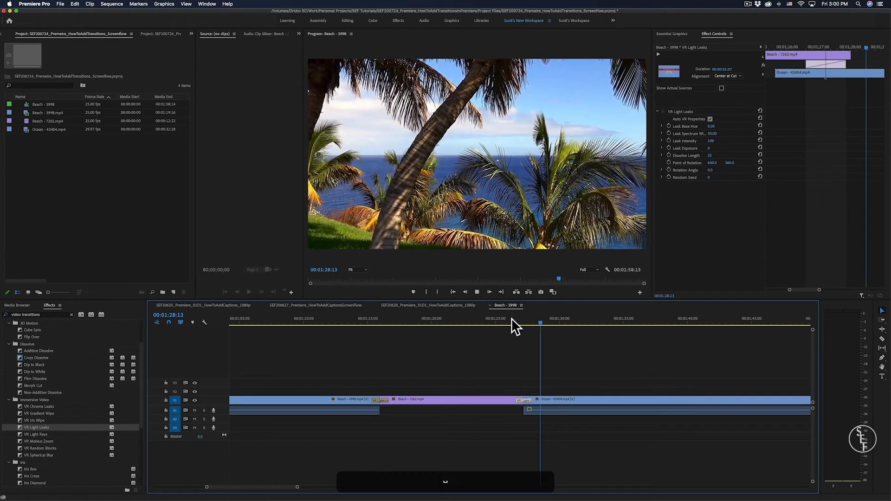
{"action": "key", "text": "space"}
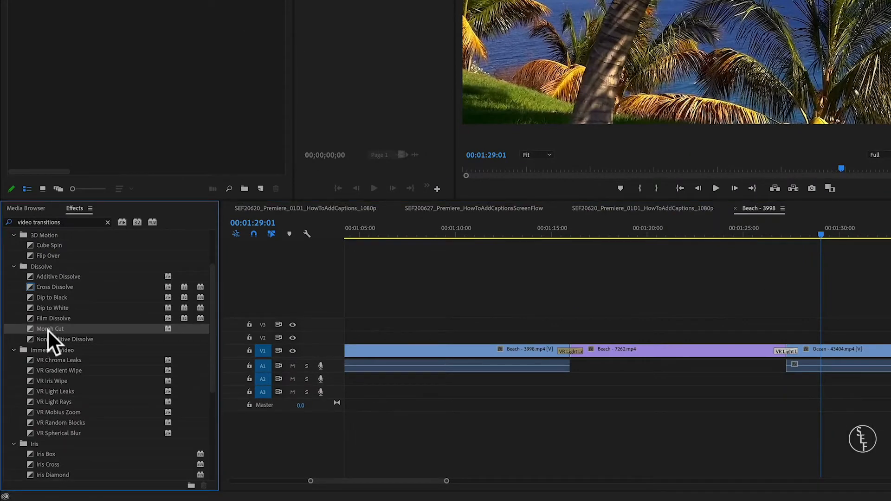
- Replace the transition between Beach - 3998 and Beach - 7262 with Morph Cut and play it back
{"action": "left_click_drag", "start_coordinate": [48, 330], "coordinate": [572, 352]}
{"action": "left_click", "coordinate": [542, 230]}
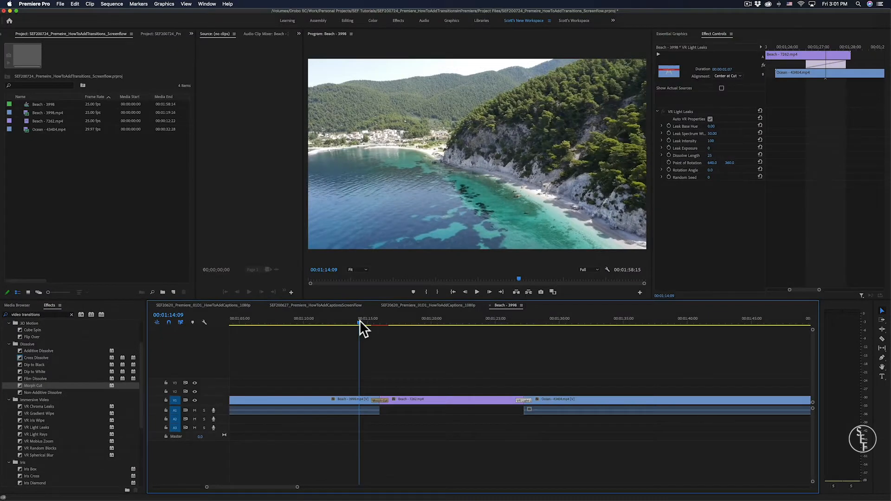
{"action": "key", "text": "space"}
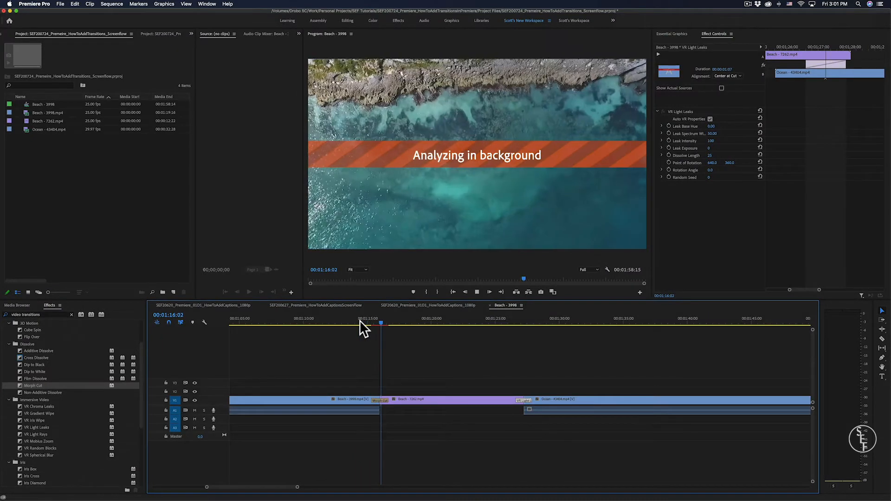
{"action": "key", "text": "space"}
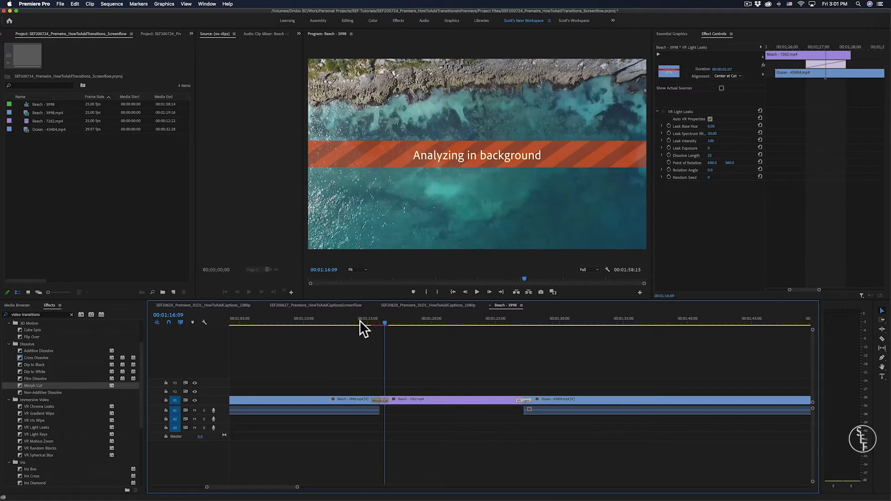
- Mark in and out points around the Morph Cut, ending at 00:01:16:21, then play and render that section
{"action": "left_click", "coordinate": [369, 321]}
{"action": "key", "text": "i"}
{"action": "left_click_drag", "start_coordinate": [388, 322], "coordinate": [391, 322]}
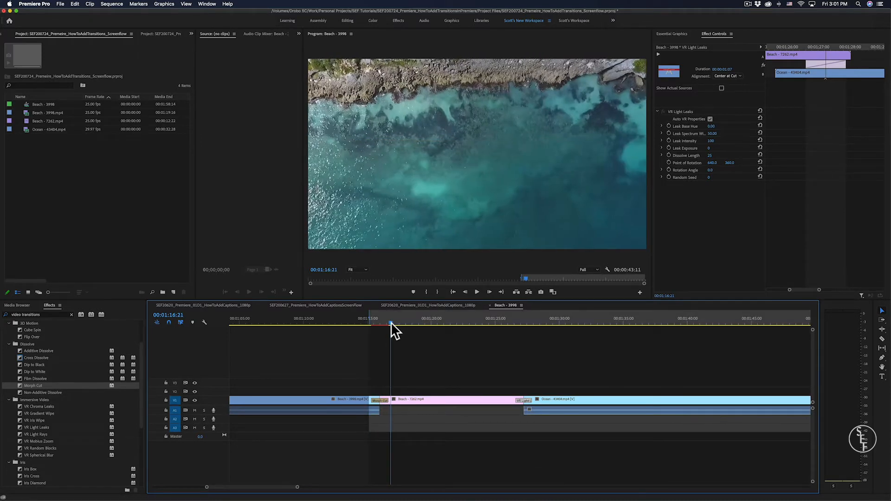
{"action": "key", "text": "o"}
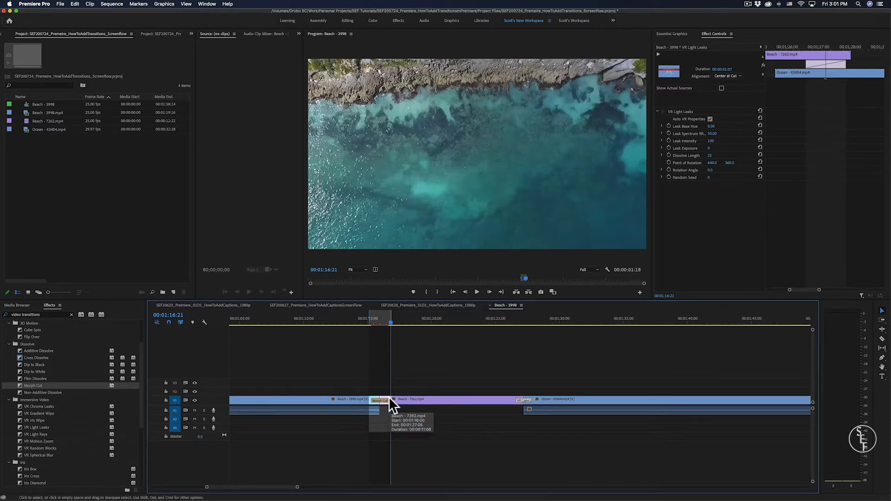
{"action": "key", "text": "ctrl+shift+space"}
{"action": "key", "text": "space"}
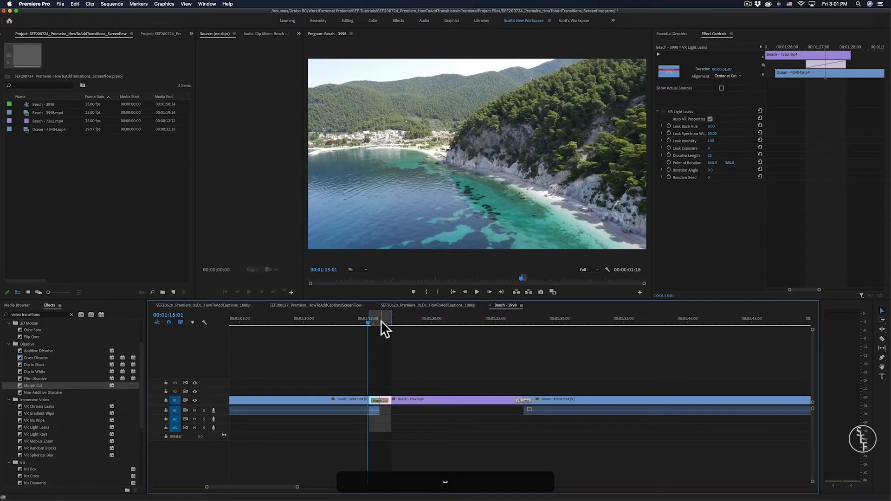
{"action": "key", "text": "Return"}
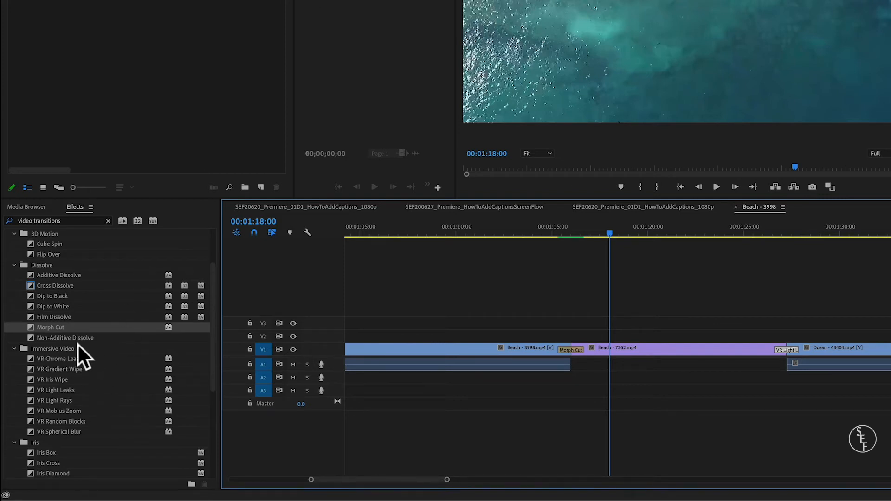
- Replace the transition between Beach - 7262 and Ocean - 43404 with Page Peel, then render and preview it
{"action": "scroll", "coordinate": [70, 357], "scroll_direction": "down", "scroll_amount": 5}
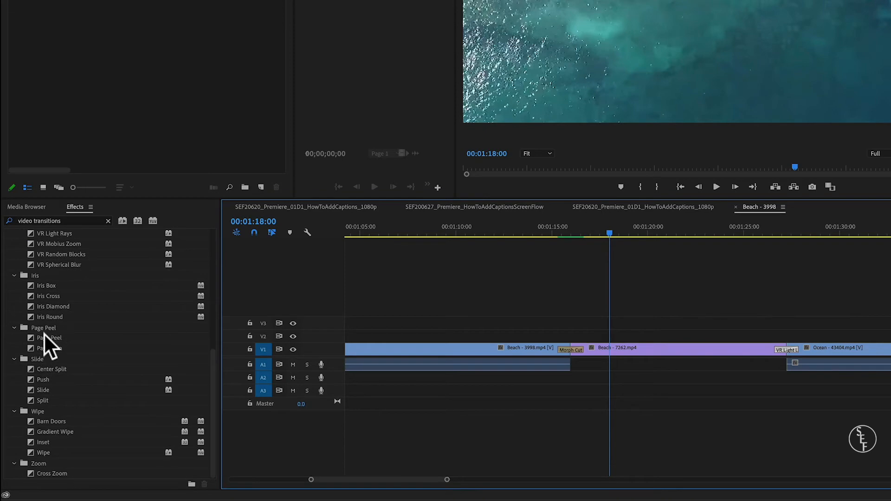
{"action": "left_click_drag", "start_coordinate": [46, 335], "coordinate": [787, 350]}
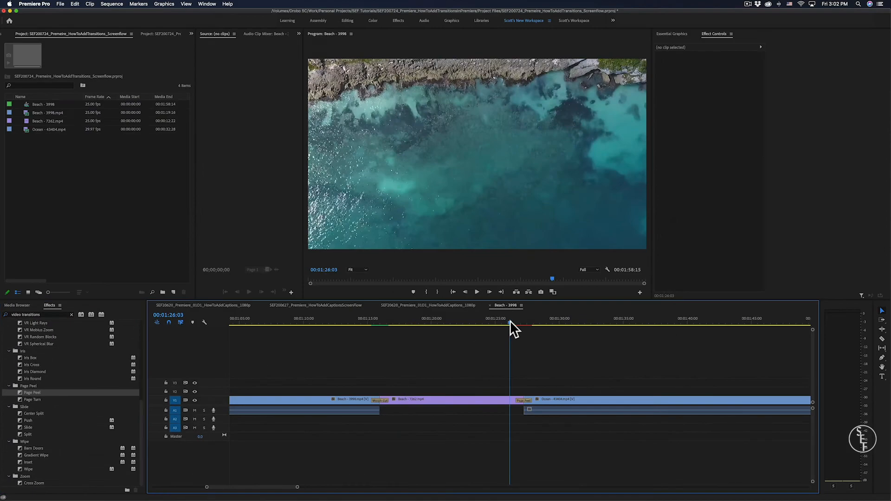
{"action": "key", "text": "Return"}
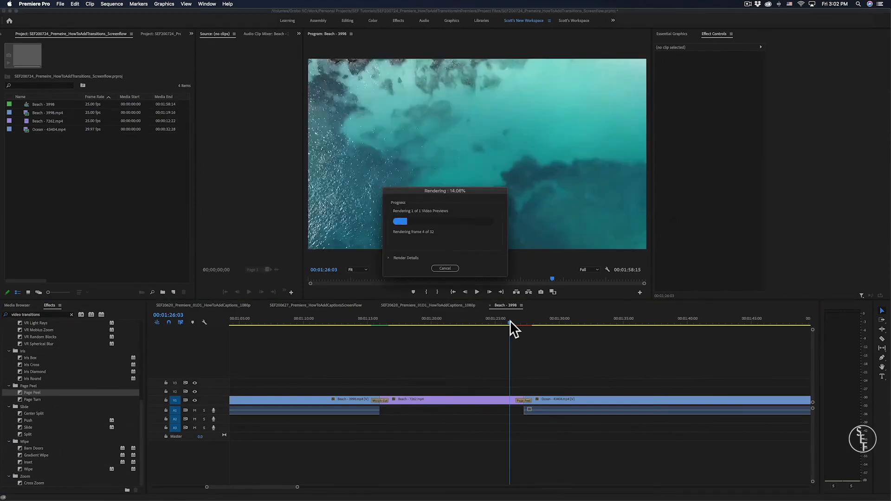
{"action": "key", "text": "space"}
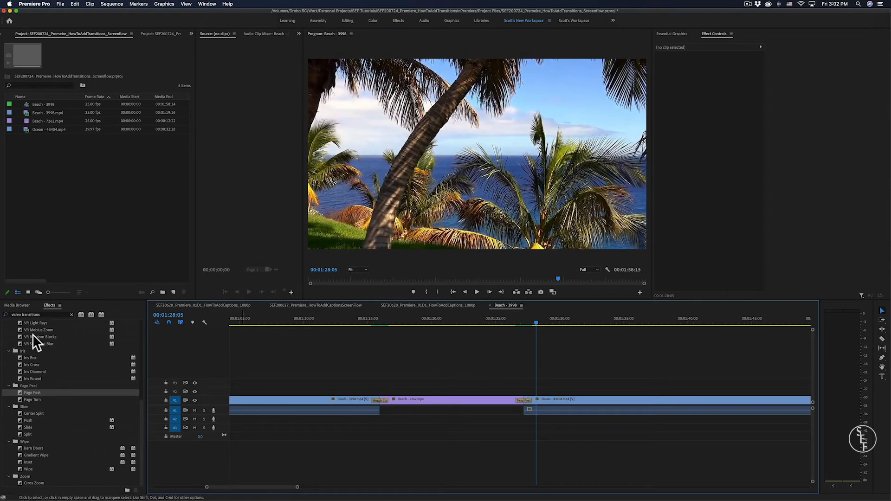
- Apply Iris Diamond at the cut between Beach - 7262 and Ocean - 43404 and play it back
{"action": "left_click", "coordinate": [29, 371]}
{"action": "left_click_drag", "start_coordinate": [29, 372], "coordinate": [527, 403]}
{"action": "left_click", "coordinate": [502, 321]}
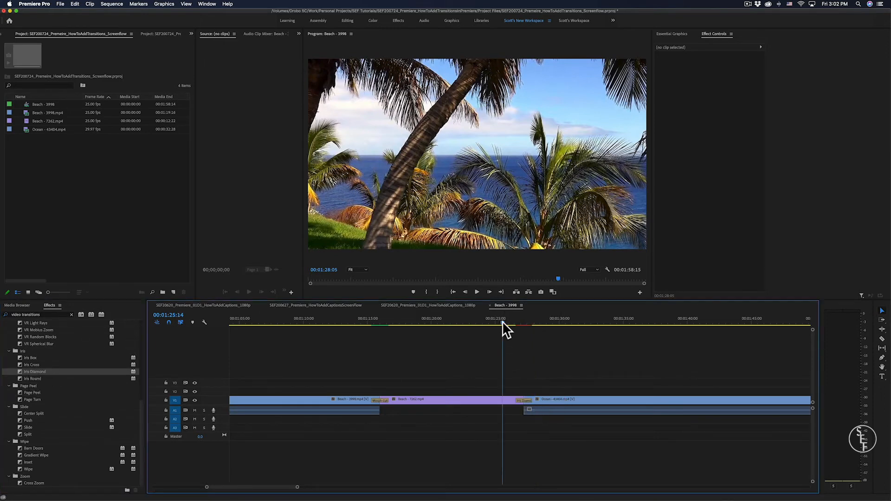
{"action": "key", "text": "space"}
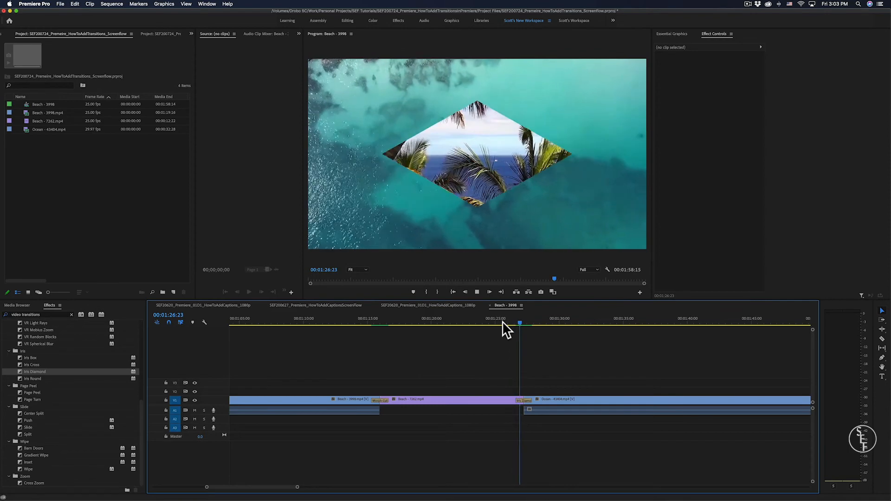
{"action": "key", "text": "space"}
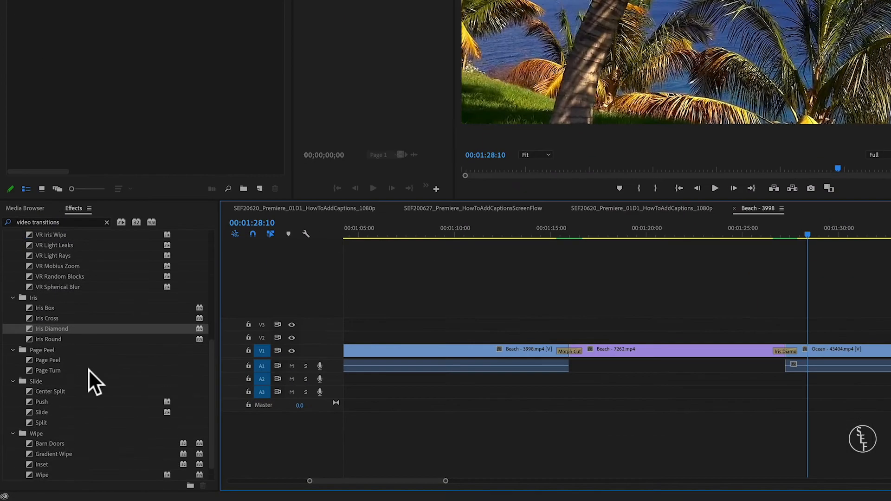
- Play back the rendered Morph Cut between Beach - 3998 and Beach - 7262 from about 00:01:14:03
{"action": "scroll", "coordinate": [58, 412], "scroll_direction": "up", "scroll_amount": 5}
{"action": "scroll", "coordinate": [88, 369], "scroll_direction": "up", "scroll_amount": 3}
{"action": "scroll", "coordinate": [88, 369], "scroll_direction": "down", "scroll_amount": 10}
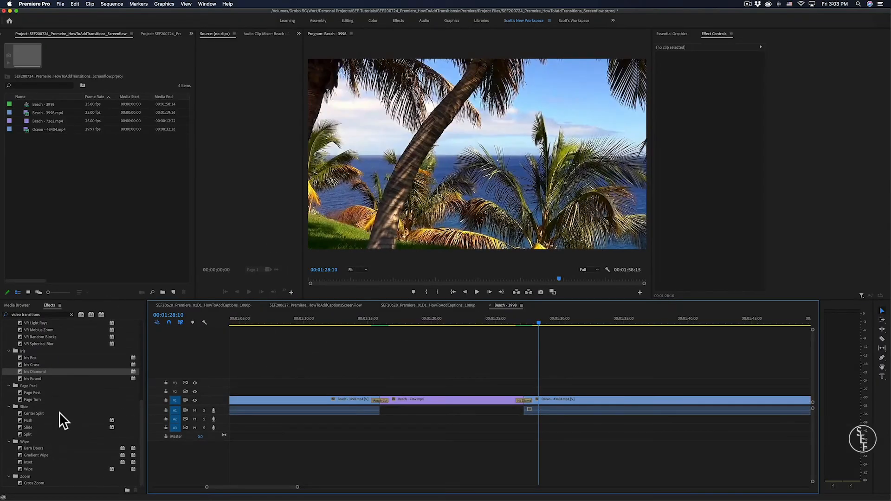
{"action": "left_click", "coordinate": [356, 320]}
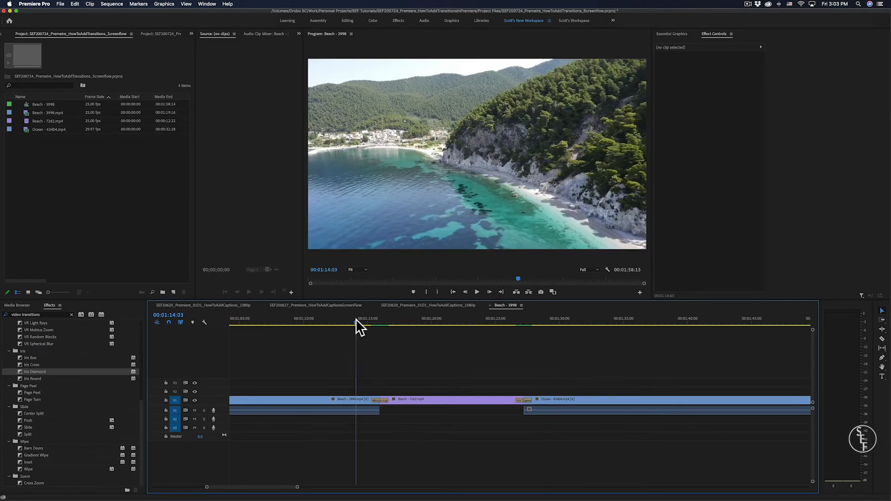
{"action": "key", "text": "space"}
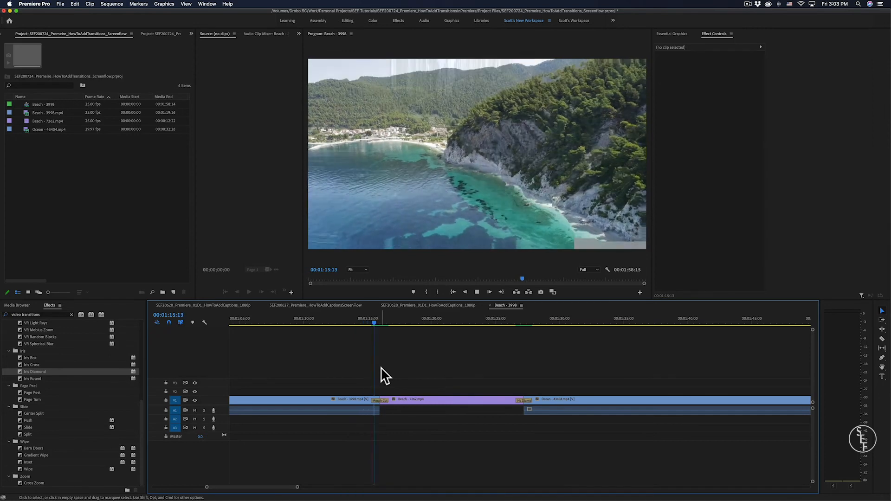